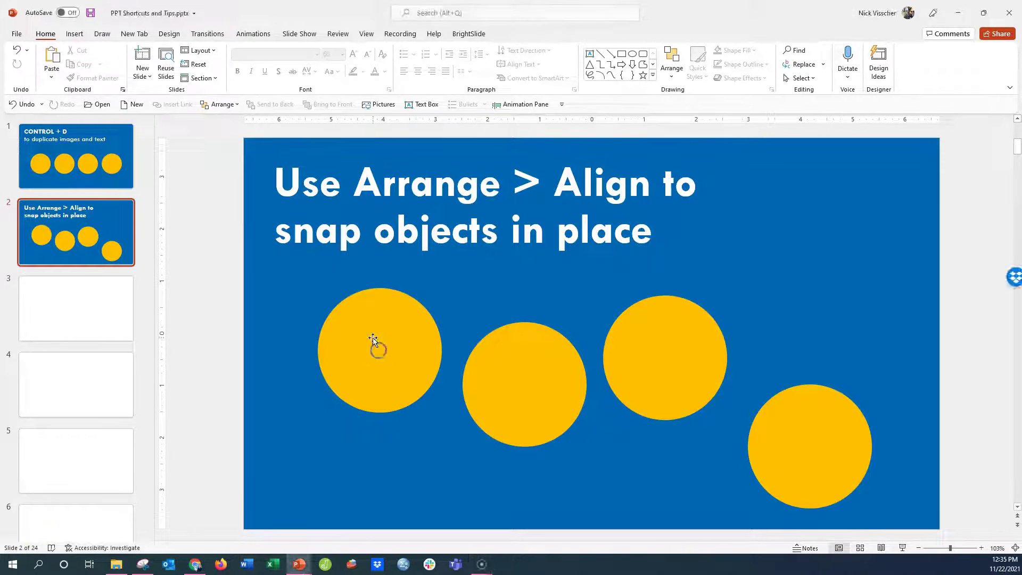
Step: Lower the first and second yellow circles slightly, leaving all four at uneven heights
{"action": "mouse_move", "coordinate": [372, 338]}
{"action": "left_mouse_down"}
{"action": "mouse_move", "coordinate": [371, 385]}
{"action": "mouse_move", "coordinate": [372, 349]}
{"action": "left_mouse_up"}
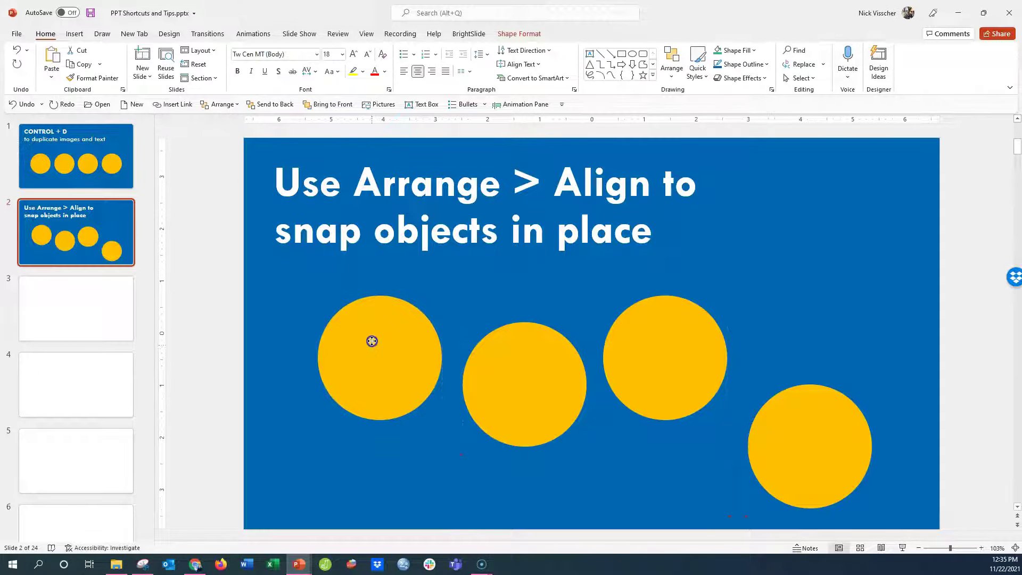
{"action": "left_click_drag", "start_coordinate": [515, 386], "coordinate": [514, 402]}
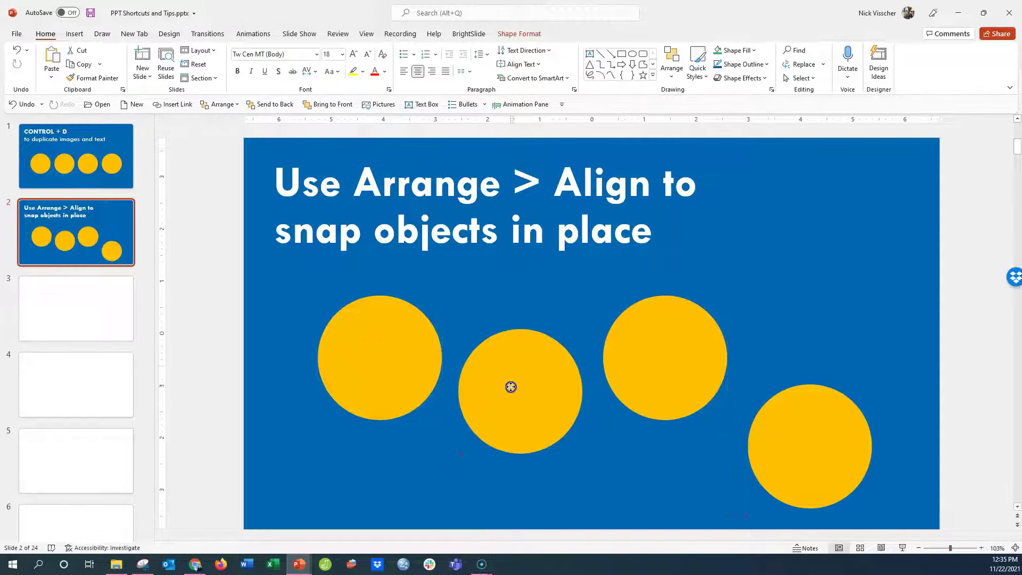
{"action": "left_click", "coordinate": [217, 345]}
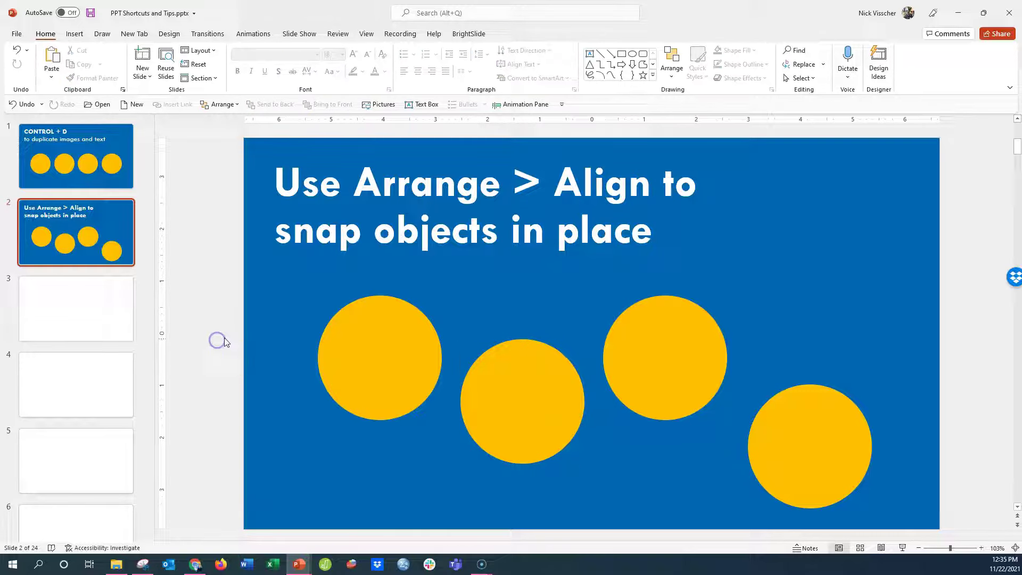
Step: Marquee-select all four staggered yellow circles at once
{"action": "mouse_move", "coordinate": [228, 274]}
{"action": "left_mouse_down"}
{"action": "mouse_move", "coordinate": [816, 438]}
{"action": "mouse_move", "coordinate": [966, 536]}
{"action": "left_mouse_up"}
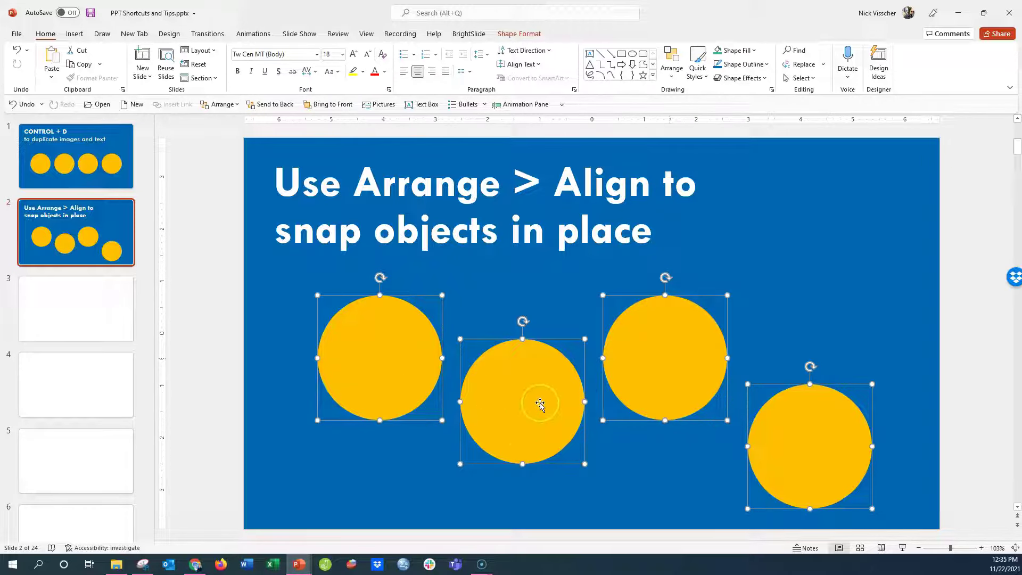
Step: Apply Arrange > Align > Align Top to the four selected yellow circles
{"action": "left_click", "coordinate": [677, 79]}
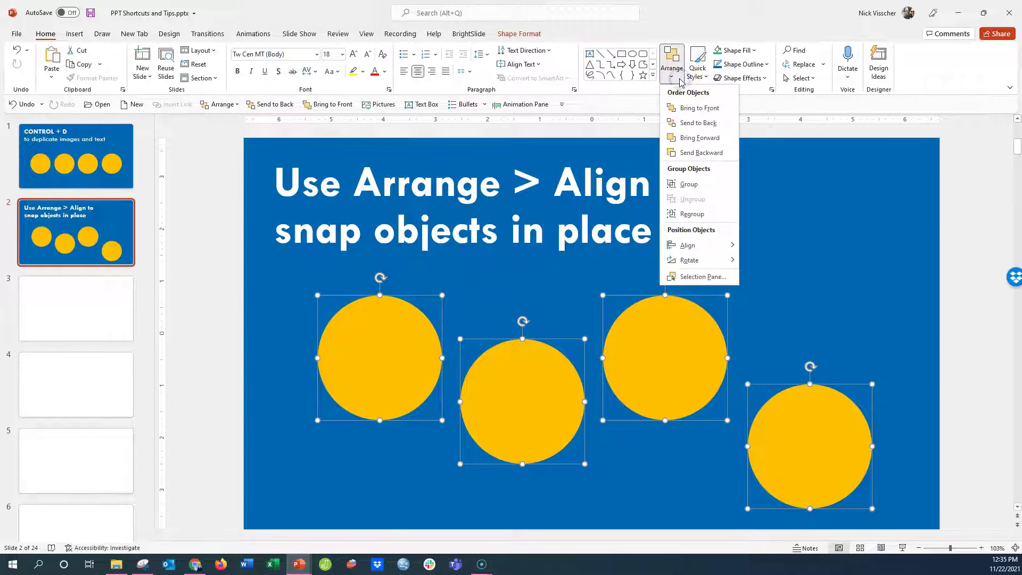
{"action": "left_click", "coordinate": [691, 246]}
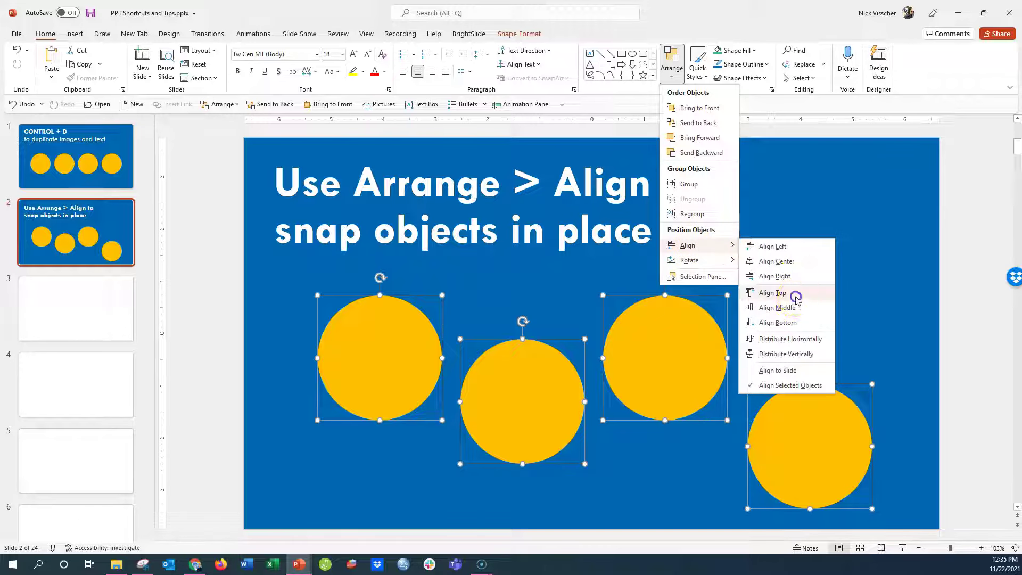
{"action": "left_click", "coordinate": [790, 293]}
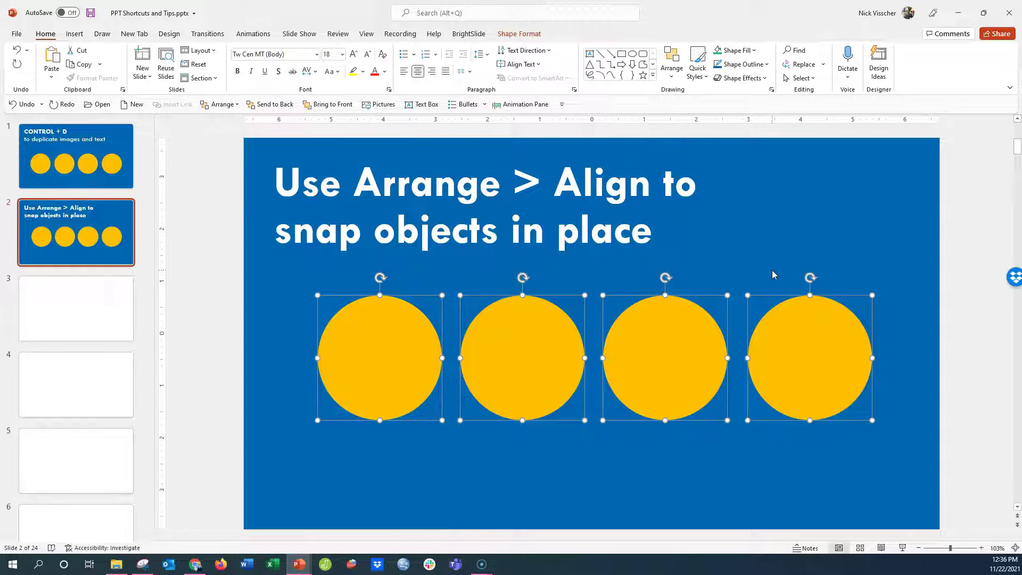